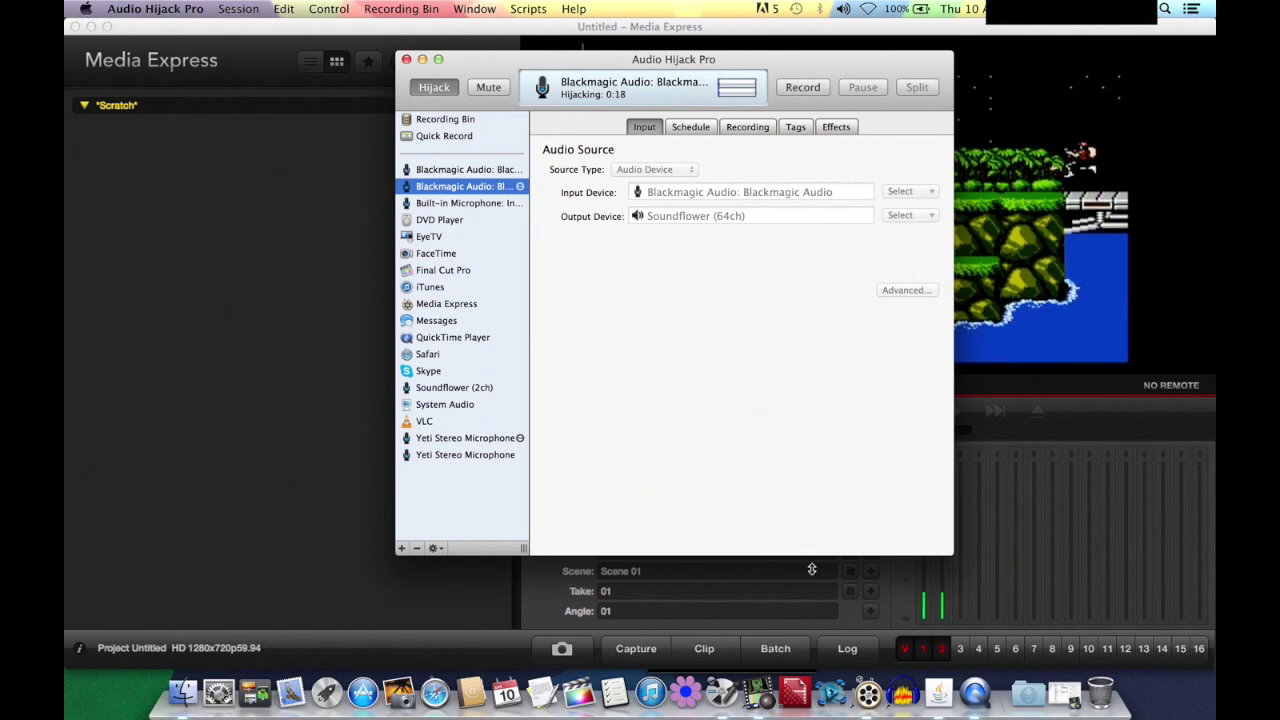
Launch Soundflowerbed from Spotlight and select Soundflower (64ch) as its output device.
key(super+space)
text(soundfl)
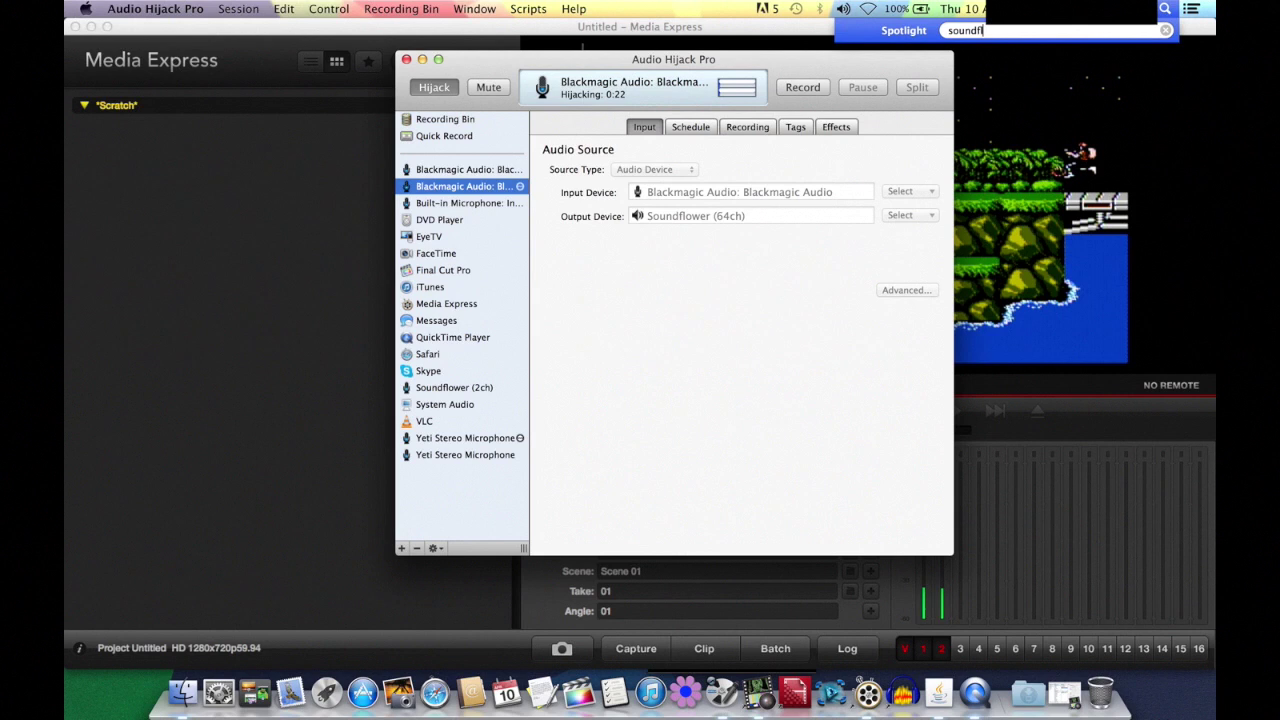
text(owerbed)
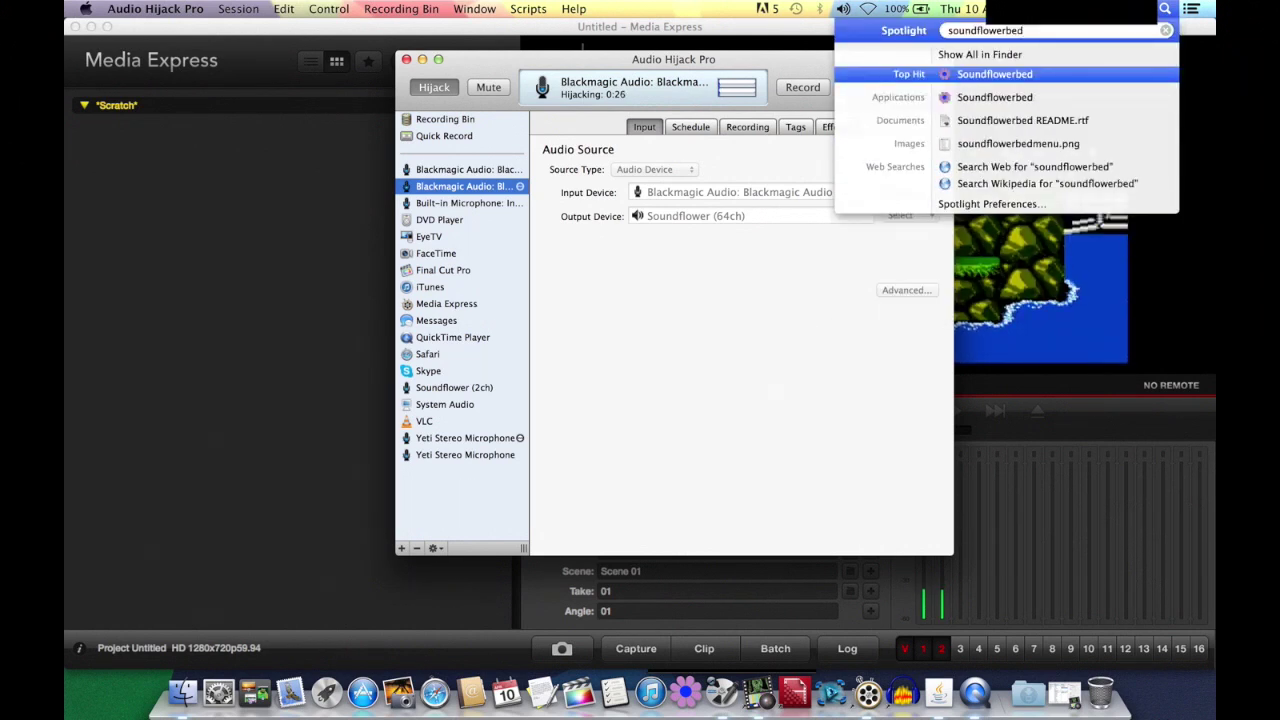
key(Return)
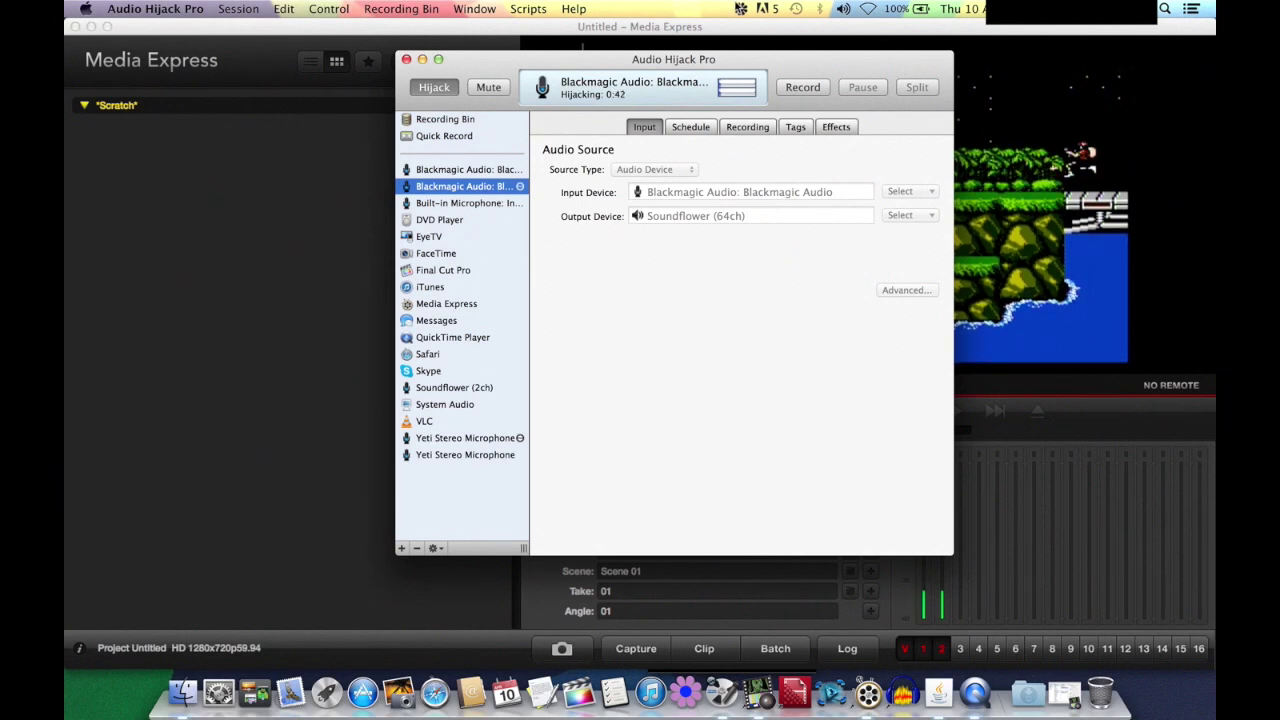
click(741, 9)
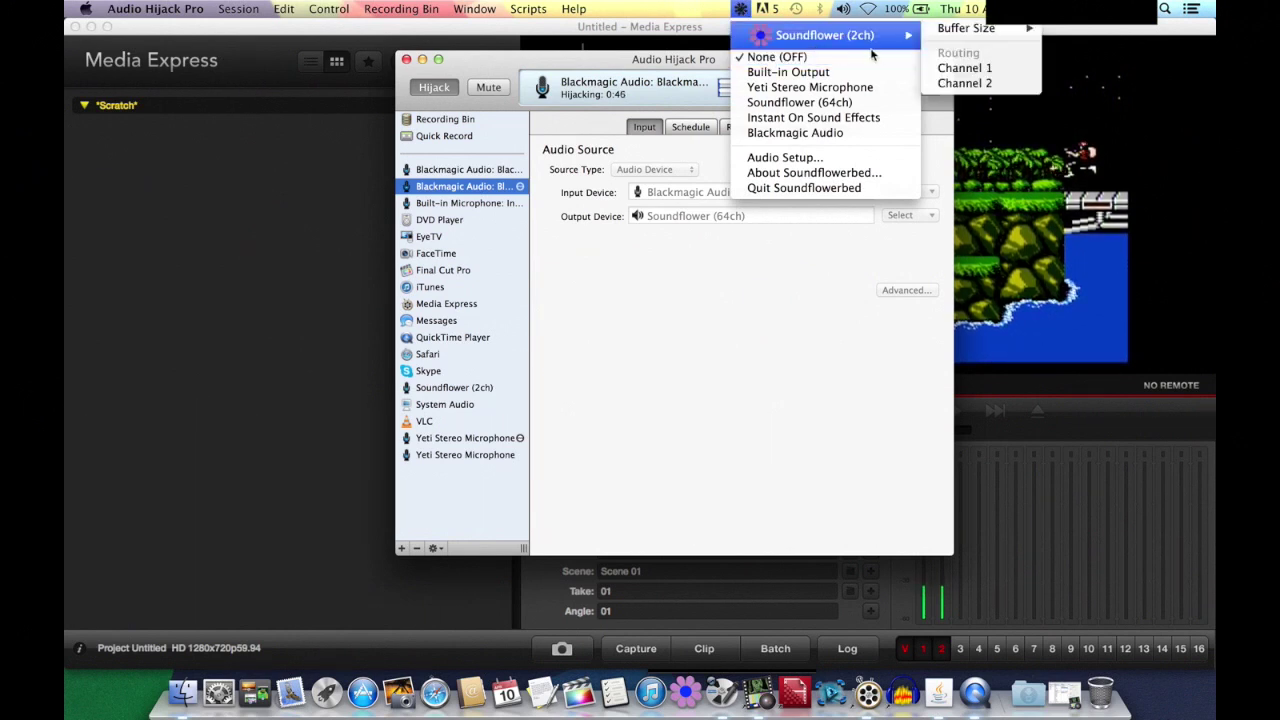
click(819, 102)
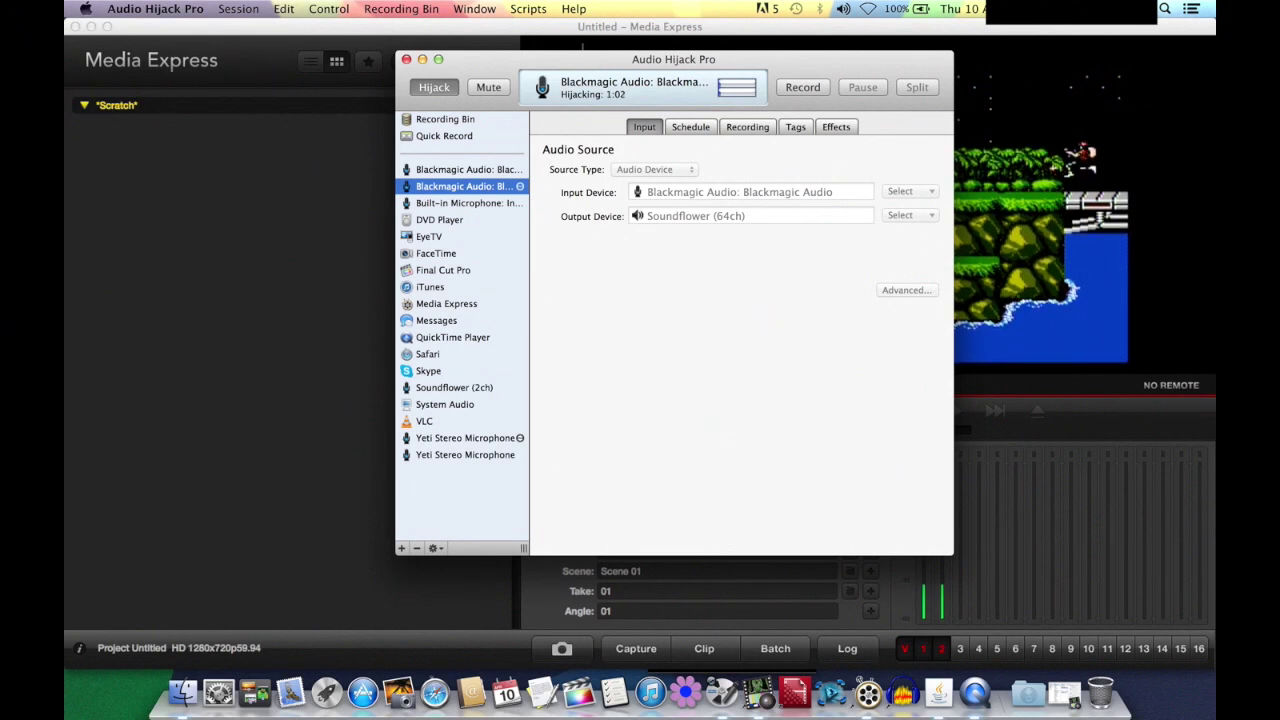
key(super+Tab)
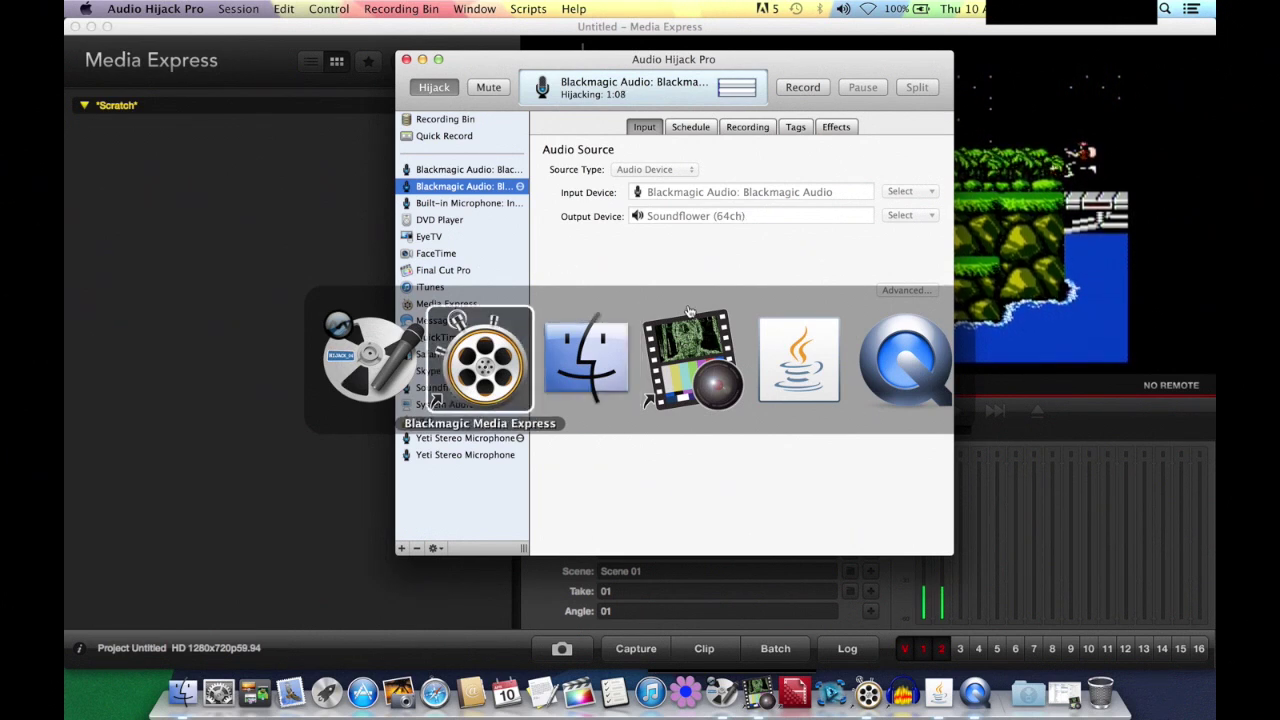
Dismiss the app switcher and minimize the Audio Hijack Pro window.
key(Escape)
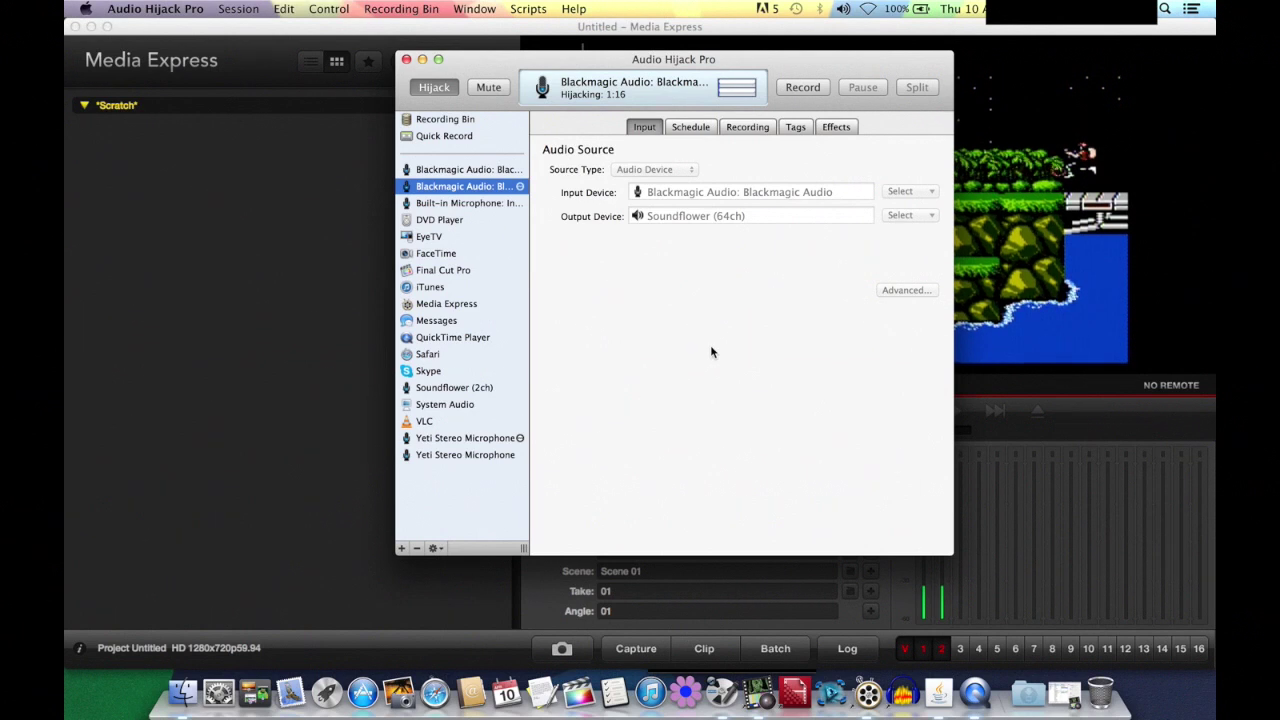
click(423, 60)
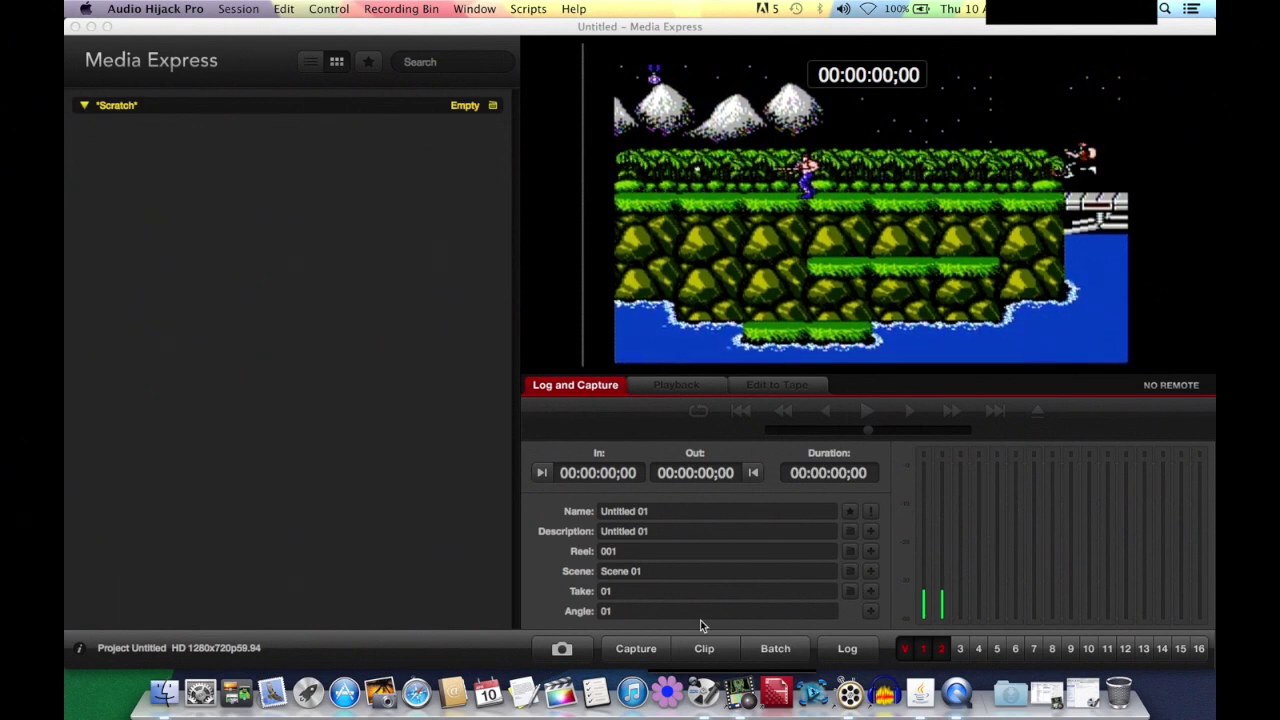
In Safari, search Google for 'cocoasplit'.
click(416, 692)
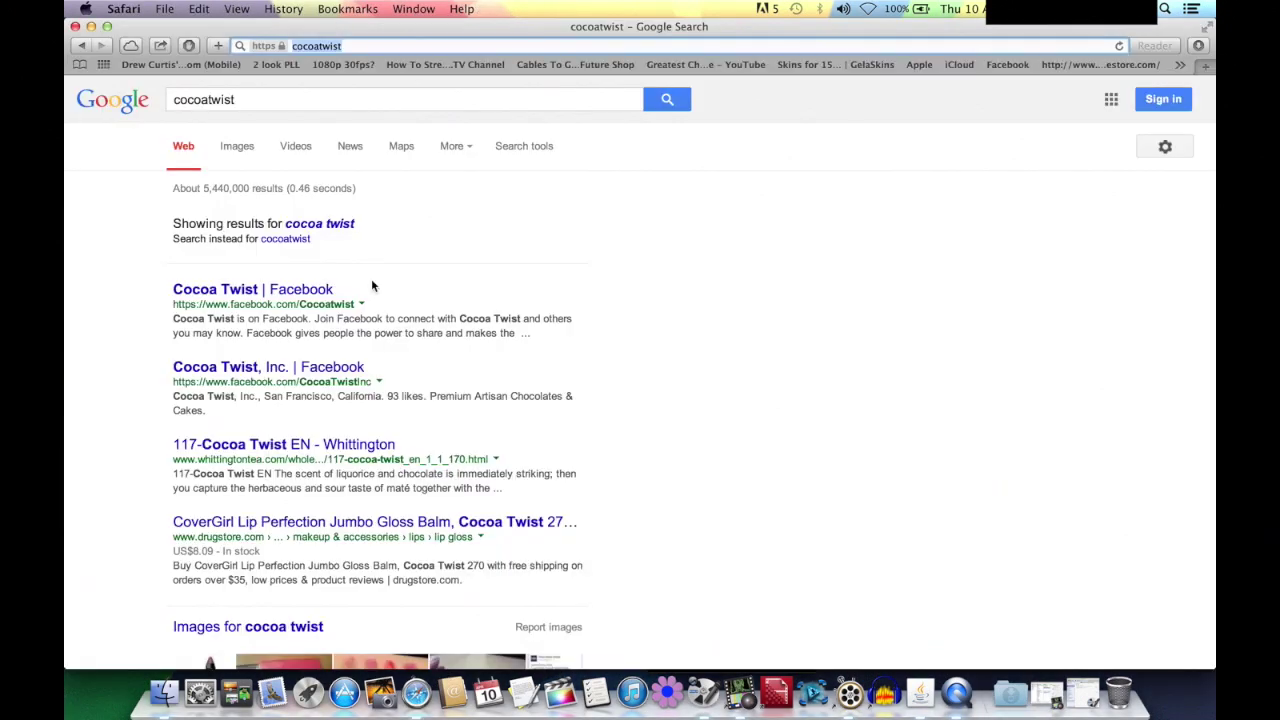
click(306, 99)
key(BackSpace)
key(BackSpace)
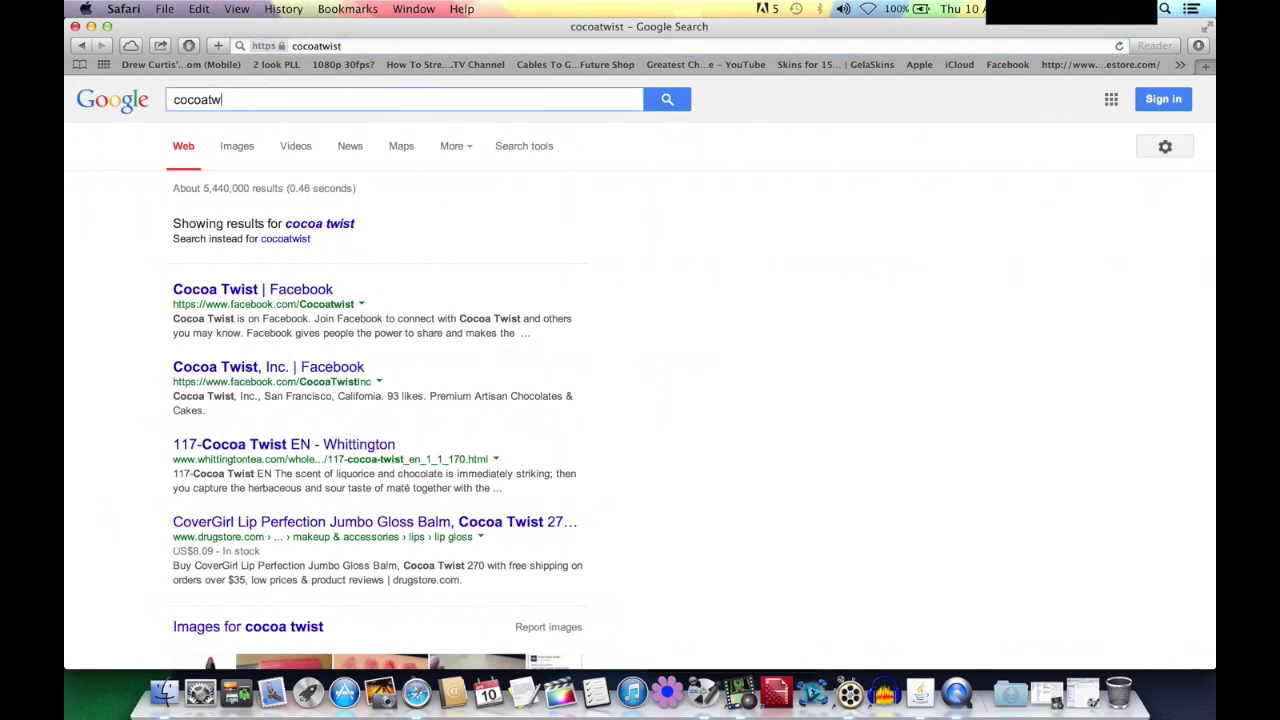
key(BackSpace)
key(BackSpace)
key(BackSpace)
text(split)
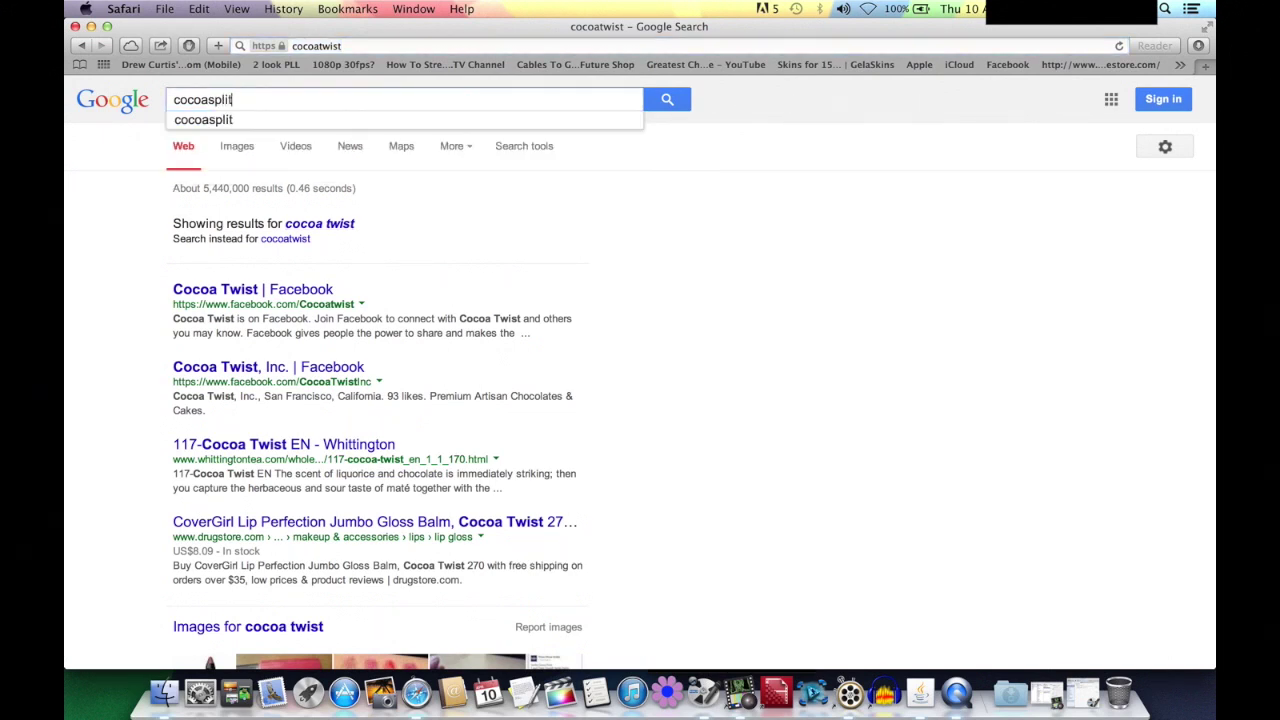
key(Return)
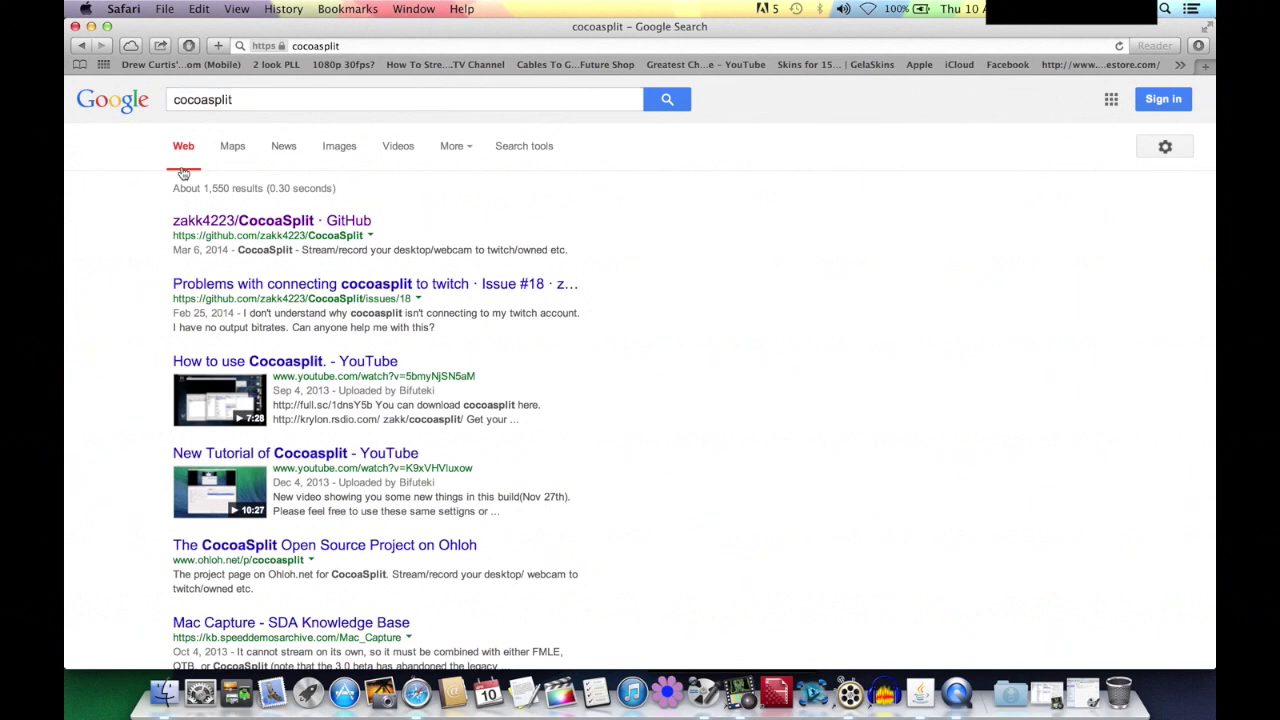
Open the zakk4223/CocoaSplit GitHub page and follow the README's binaries link.
click(262, 222)
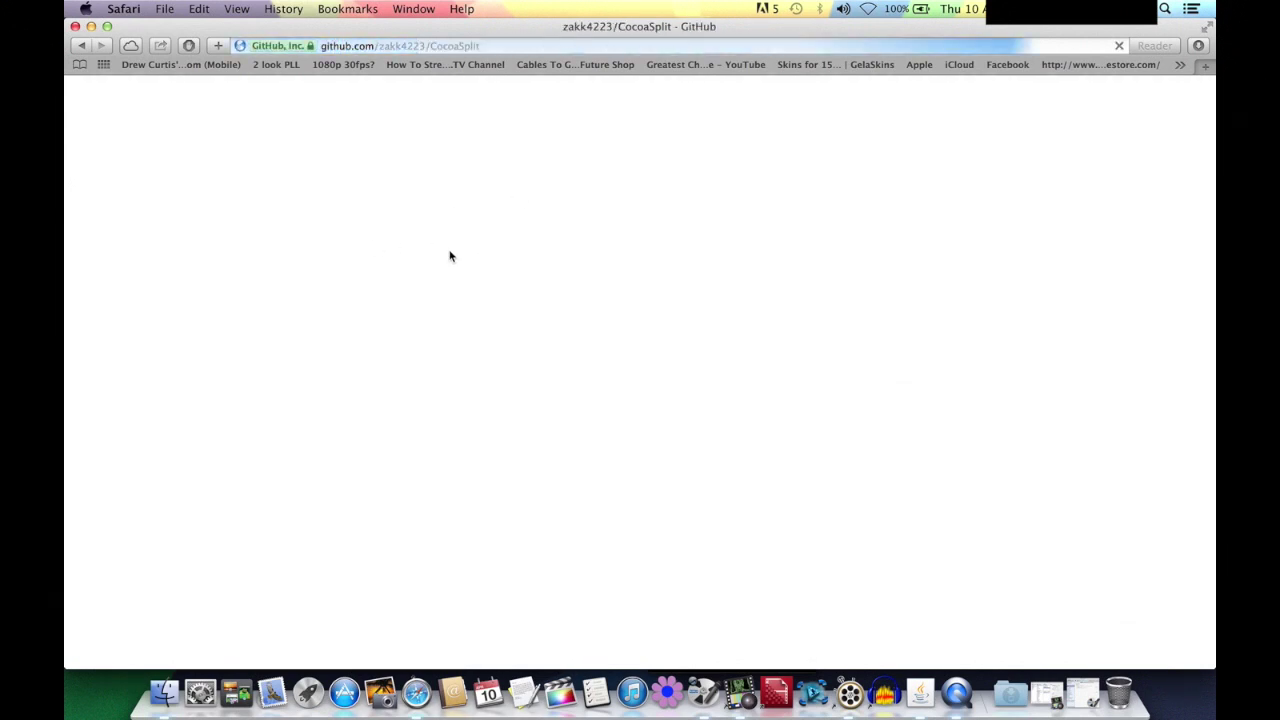
scroll(216, 308, down, 5)
scroll(195, 318, down, 3)
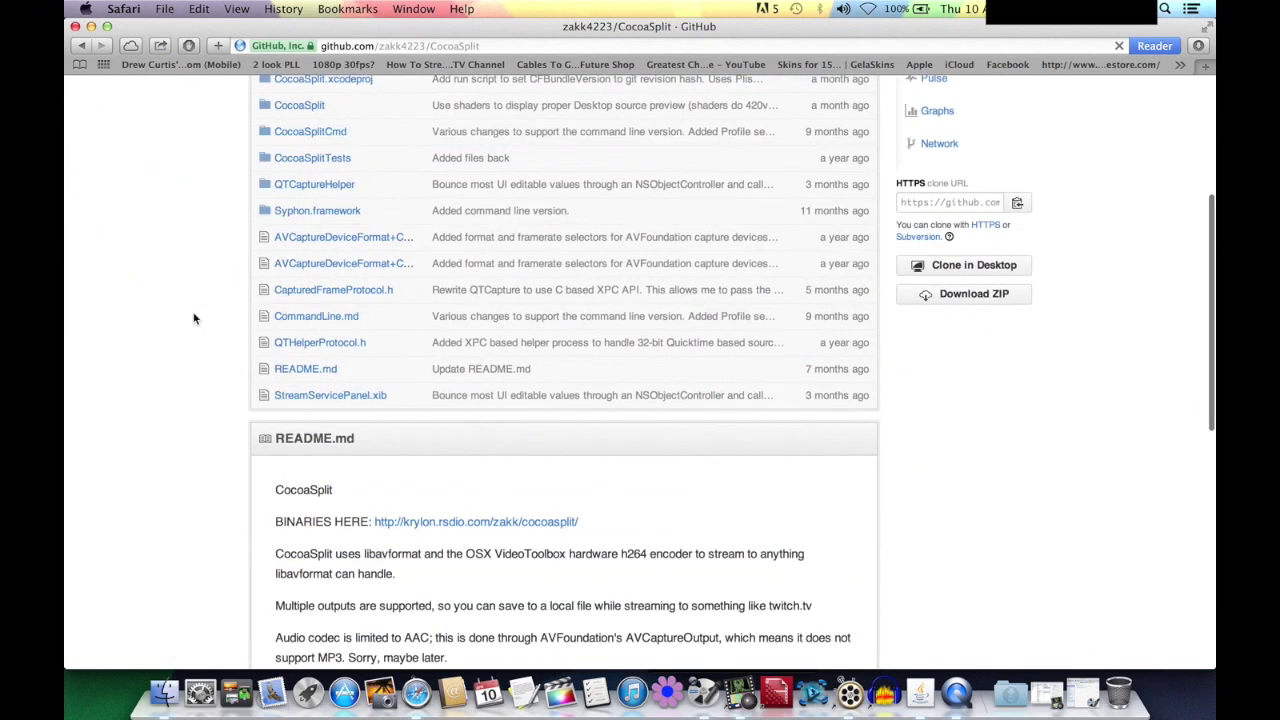
click(466, 420)
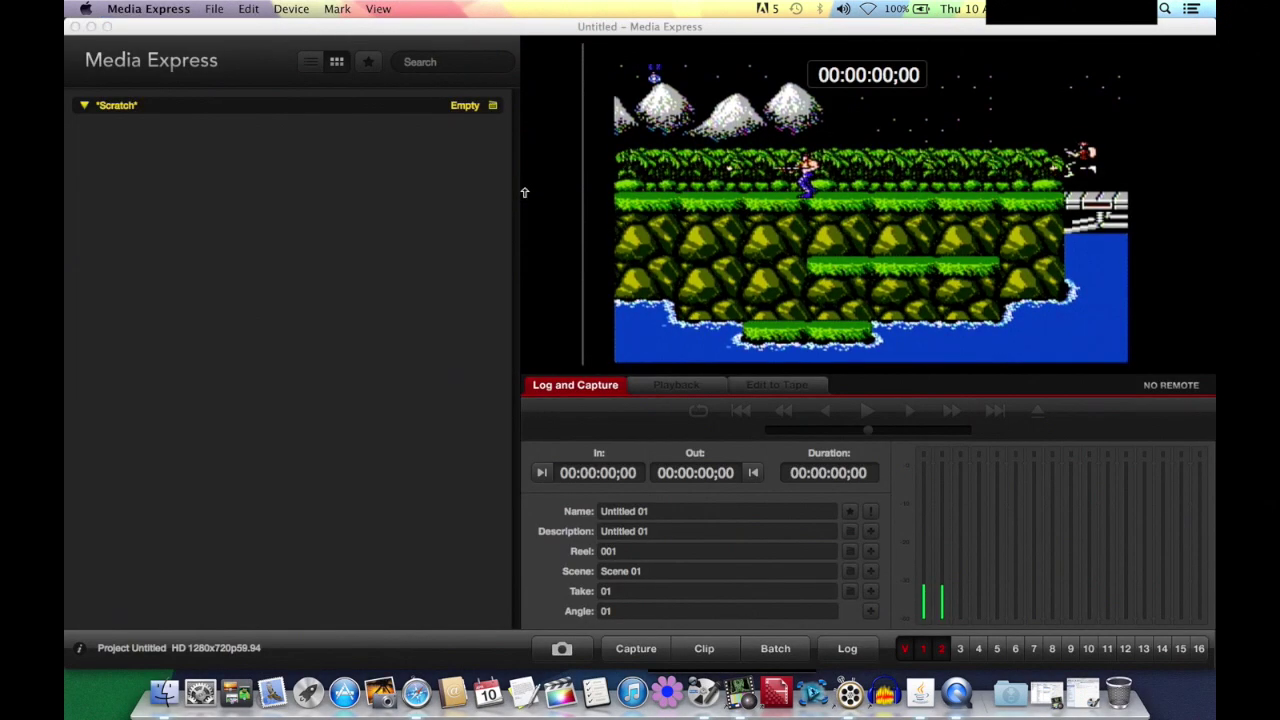
Launch CocoaSplit from Spotlight by searching 'cocoa'.
key(super+space)
text(c)
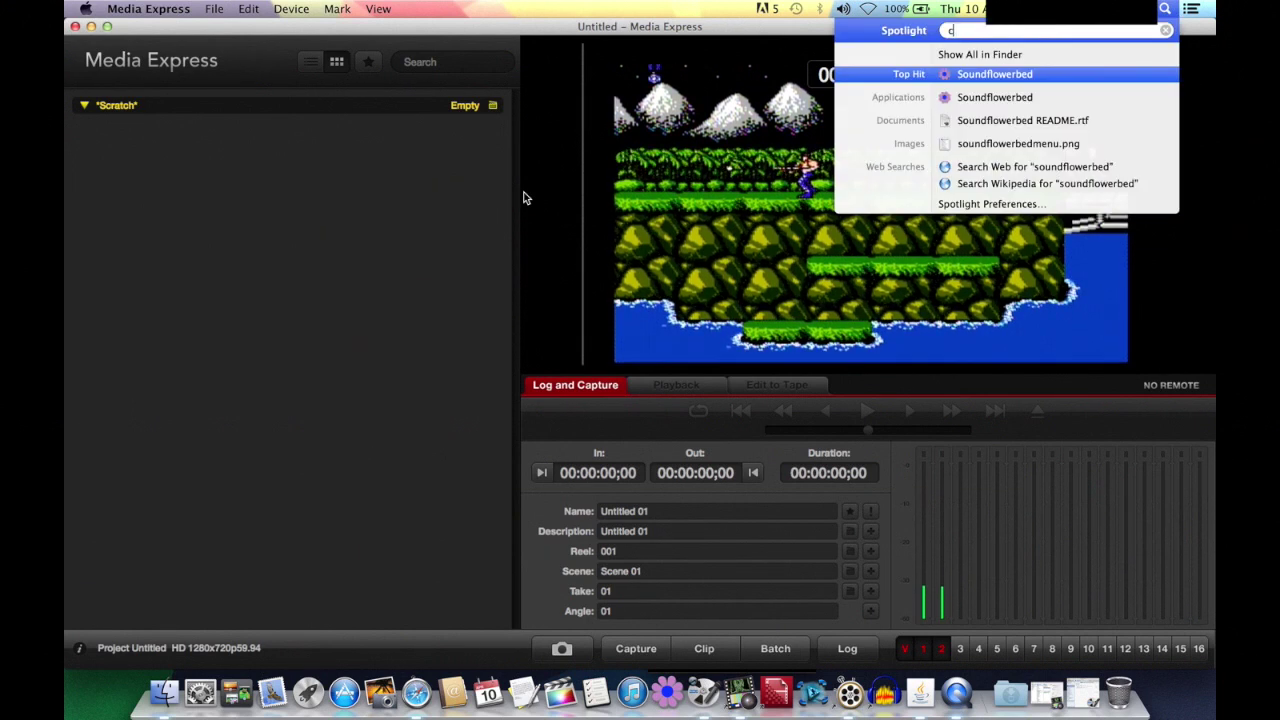
text(ocoa)
key(Return)
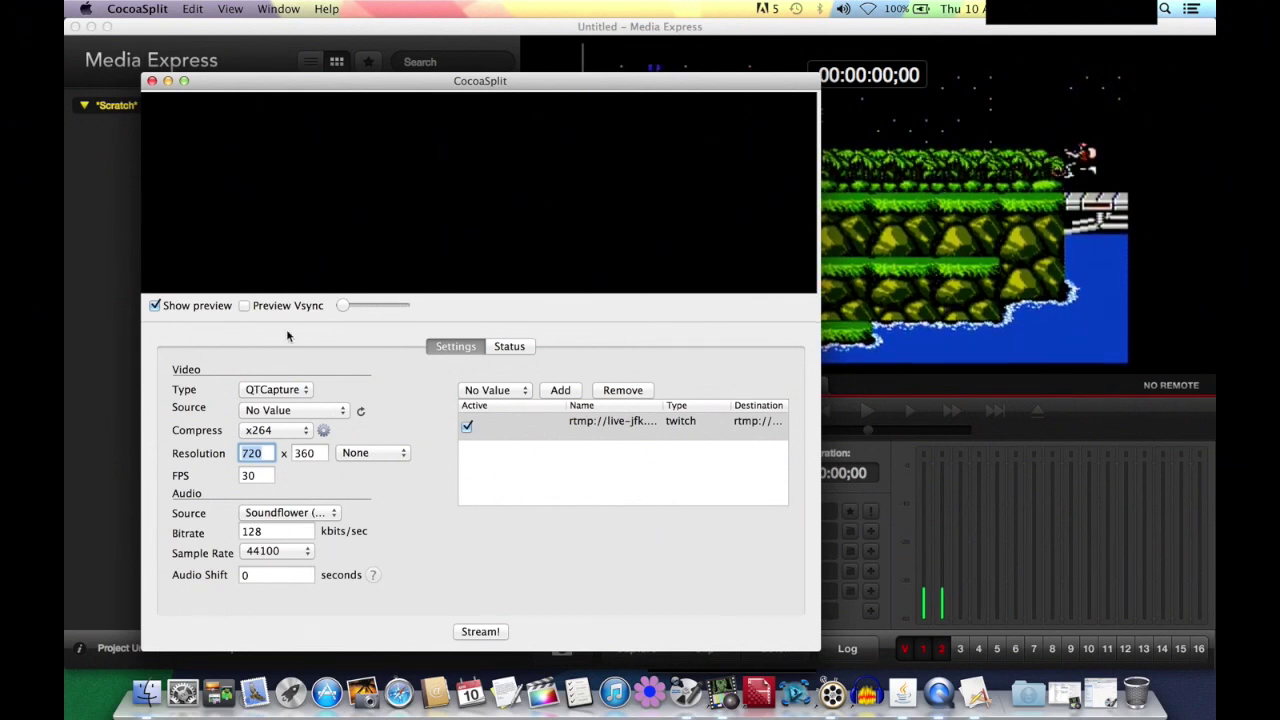
Keep QTCapture as the capture type, choose CamTwist as the video source, and open the x264 settings.
click(293, 390)
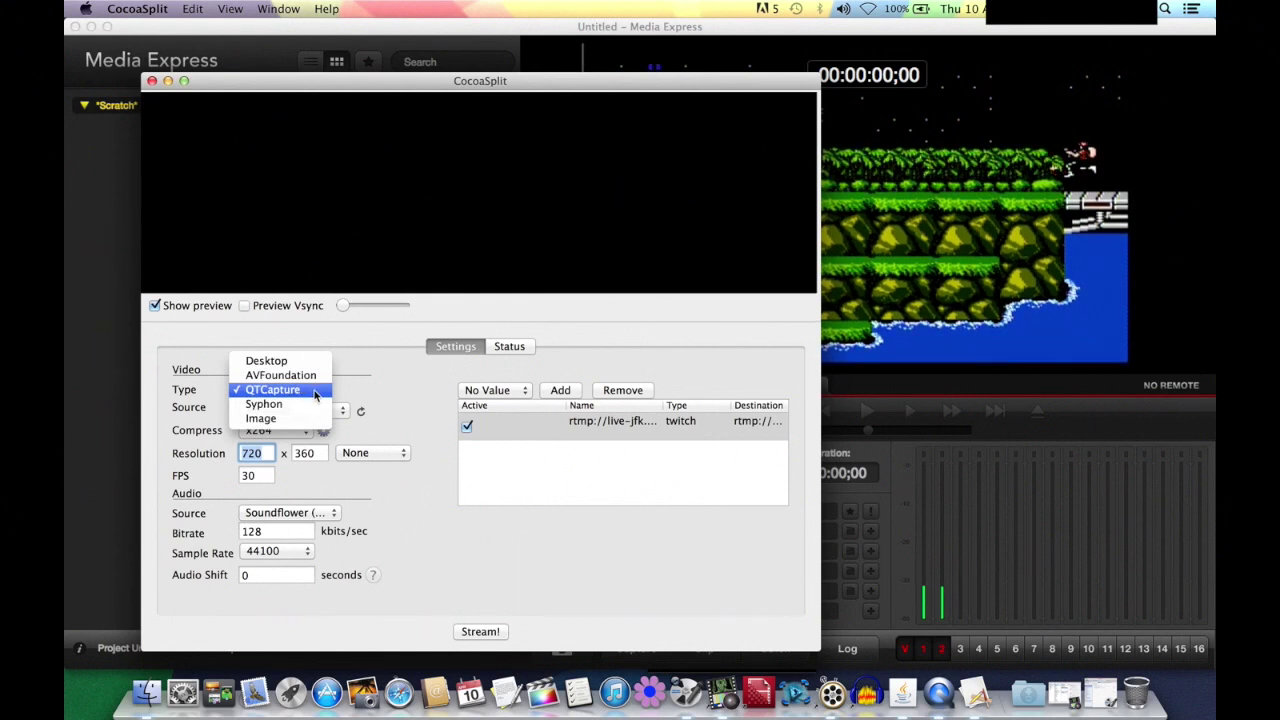
click(315, 393)
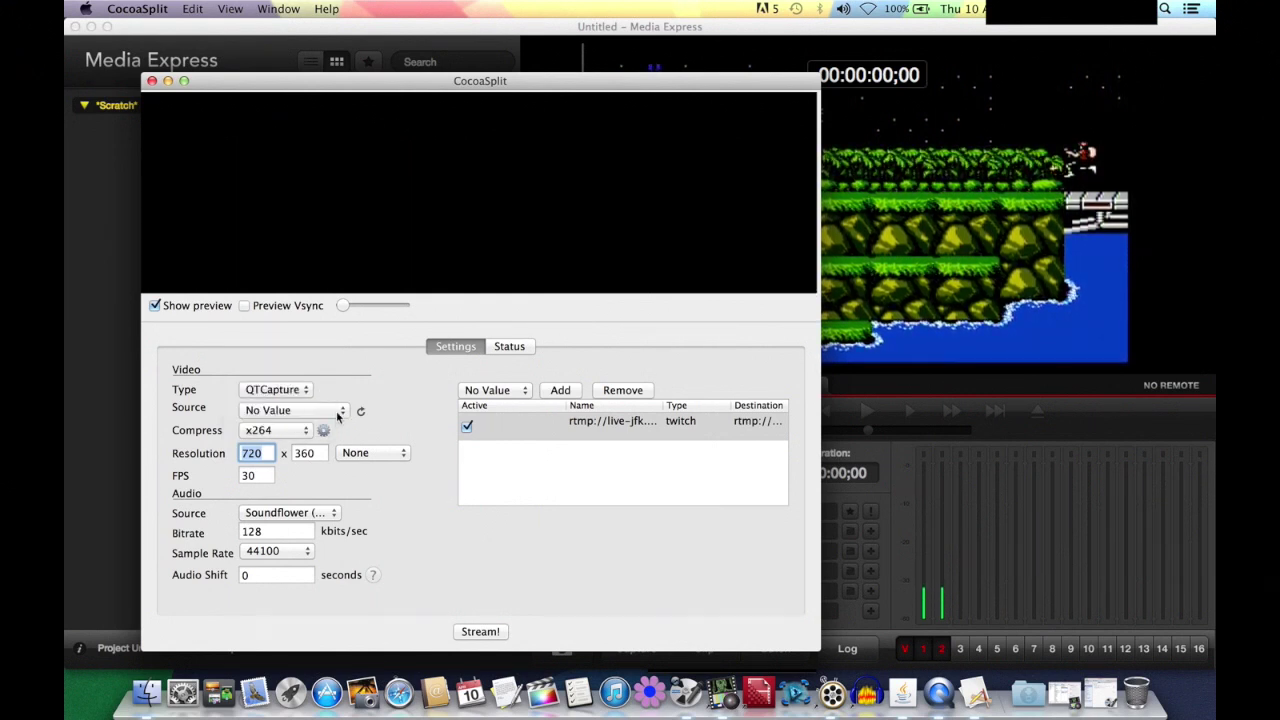
click(337, 414)
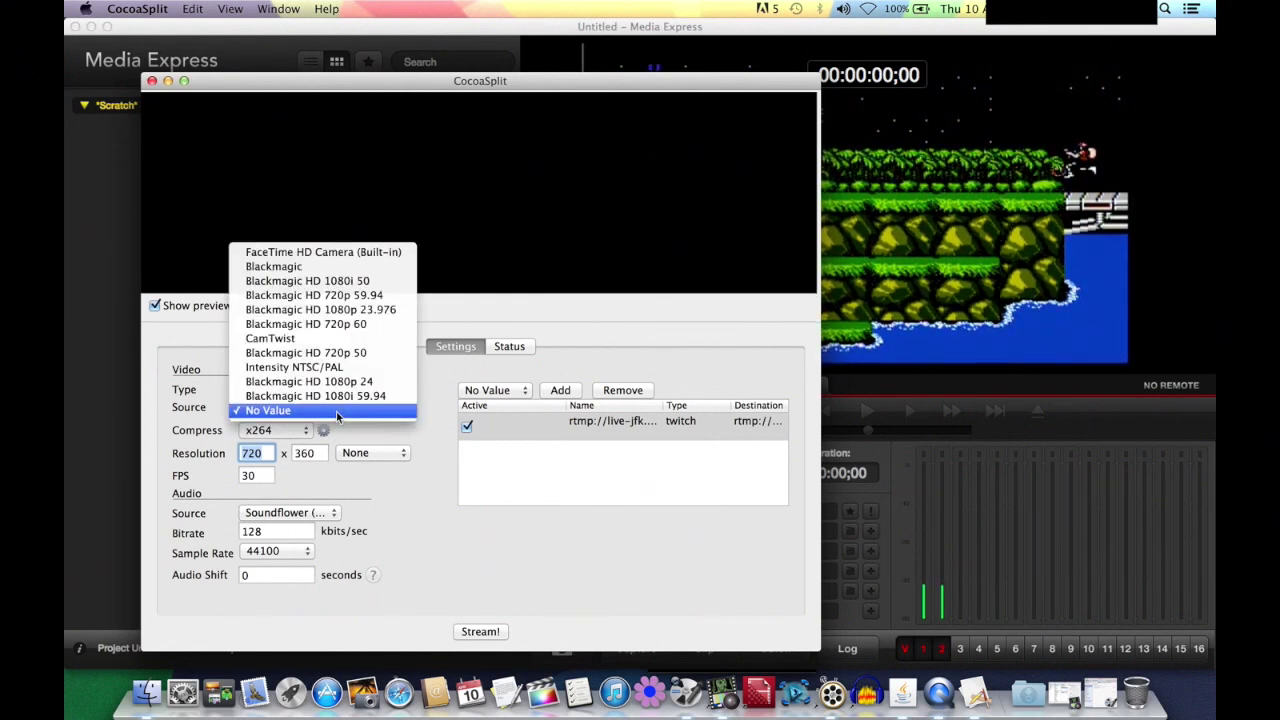
click(325, 340)
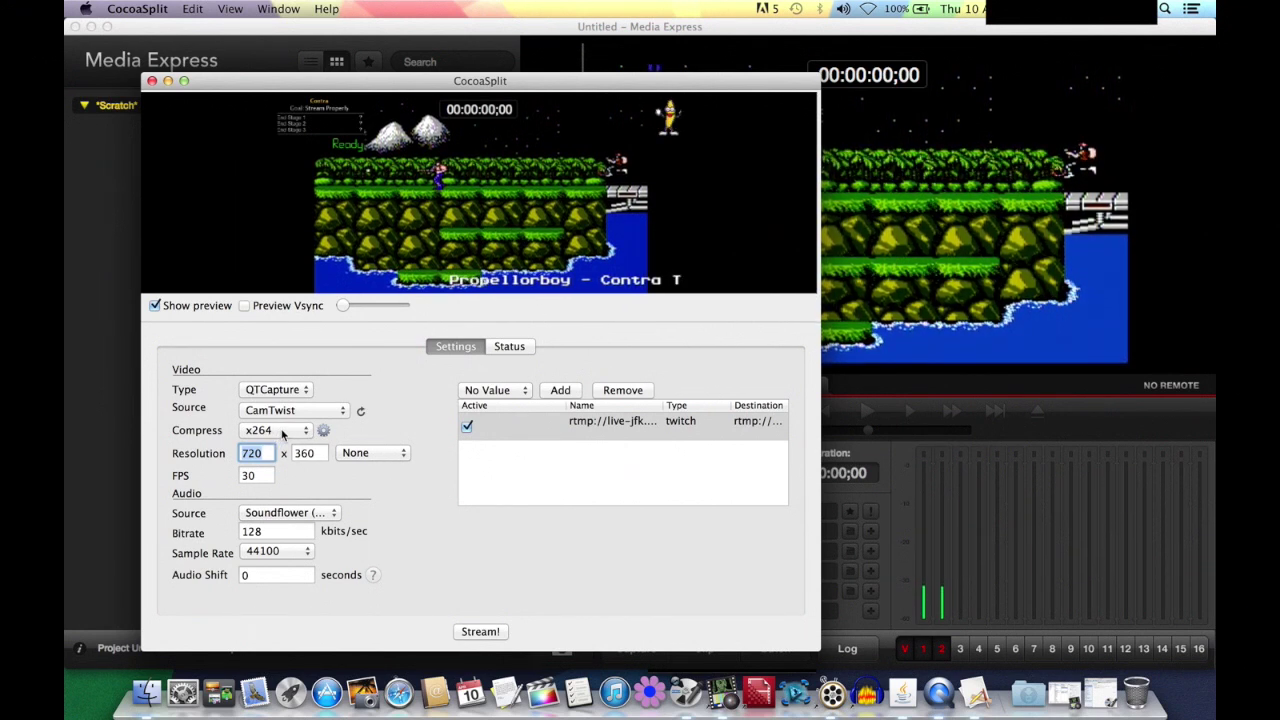
click(323, 430)
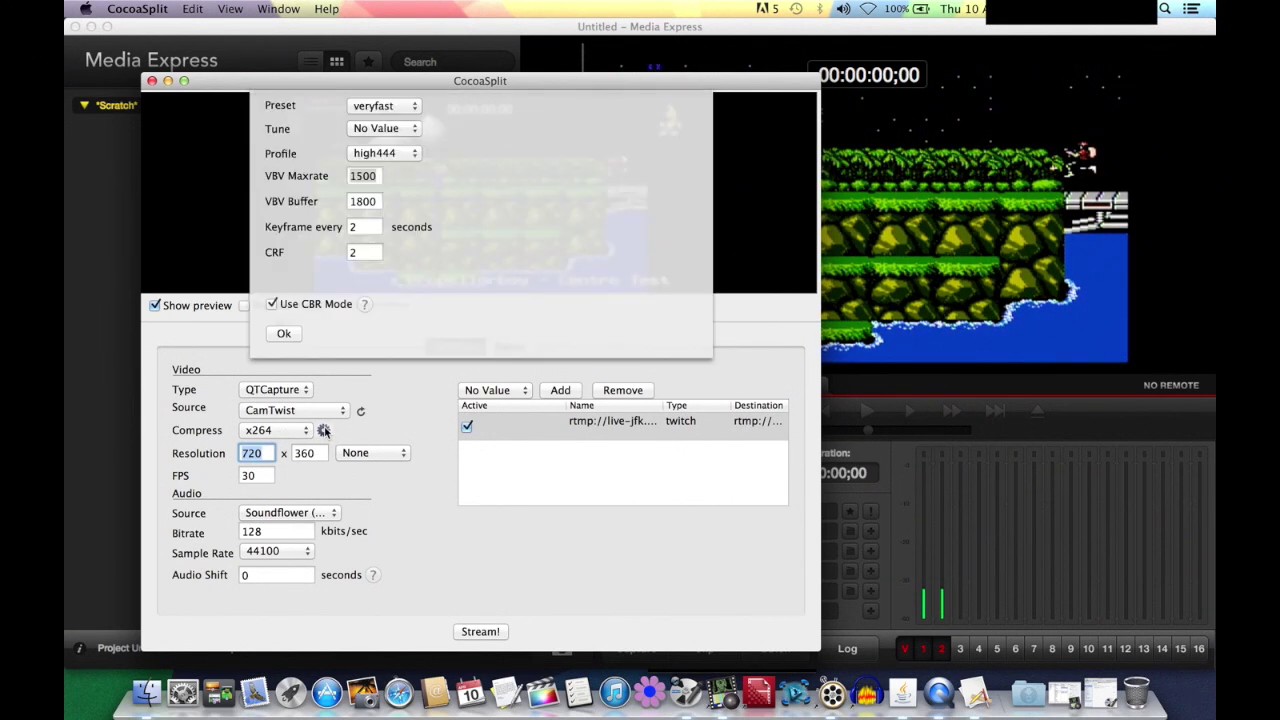